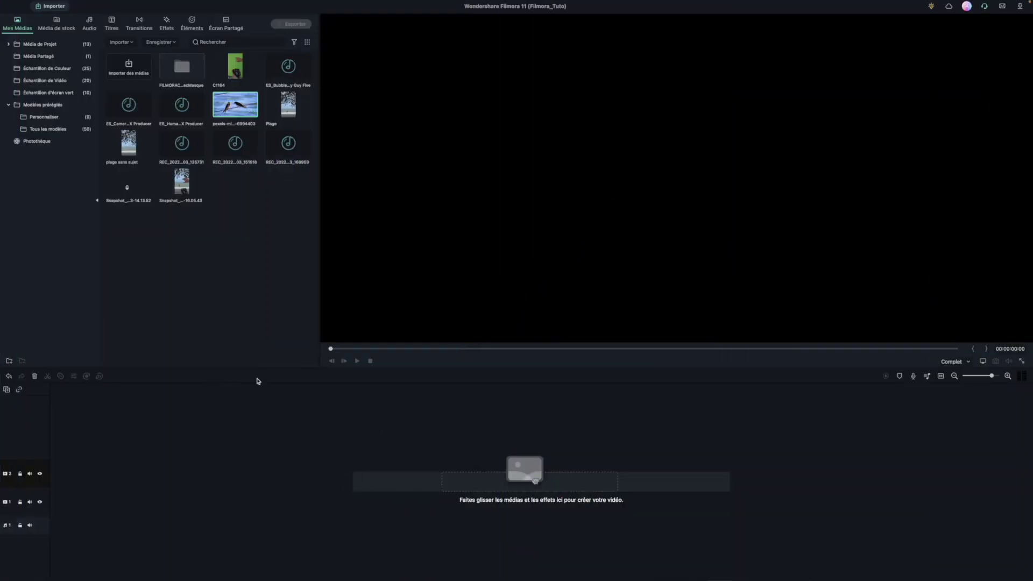
Step: Place the pexels-mike-m-6994403 bird clip at the start of video track 2 and apply the Ligne double mask to it
left_click_drag(232, 105, 54, 469)
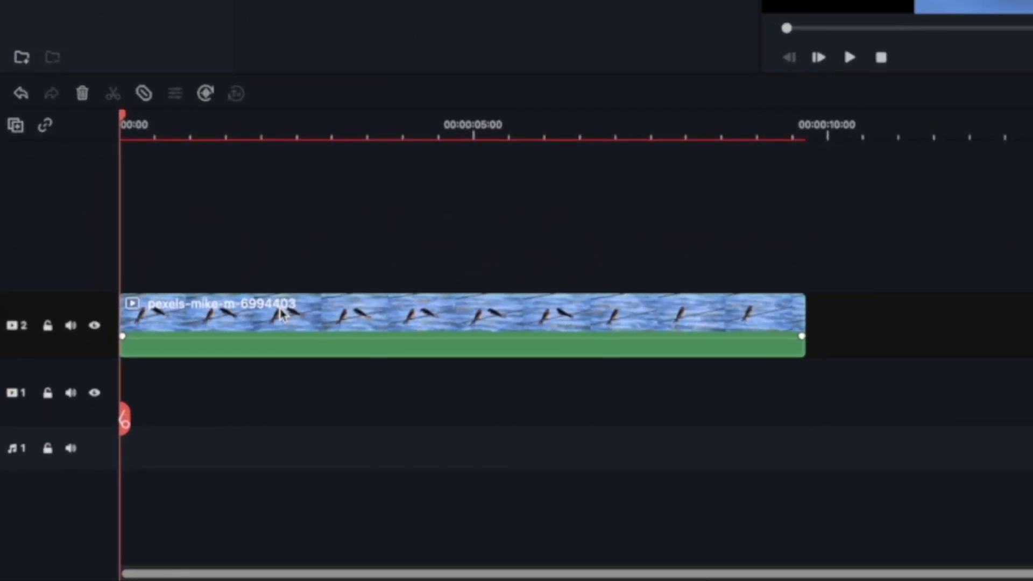
double_click(282, 314)
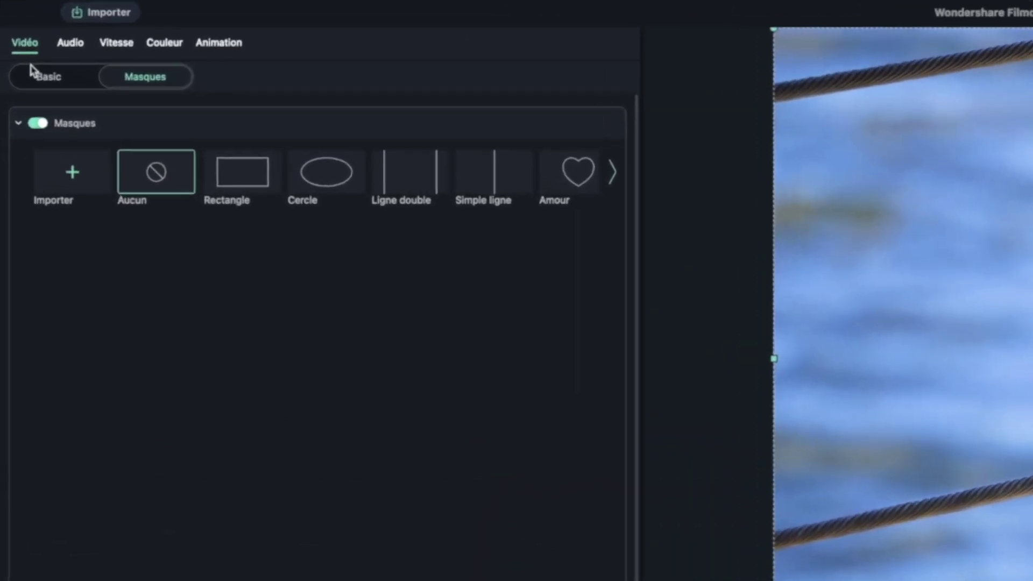
left_click(434, 189)
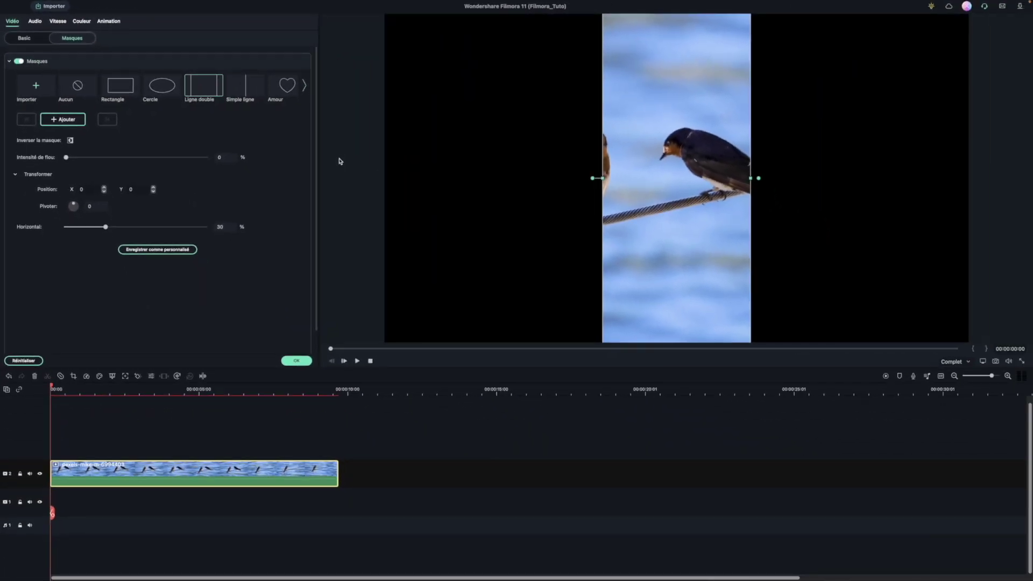
Step: Rotate the double-line mask to 80, move it over the upper cable at X -727, Y 466, and narrow it to 11% horizontally
left_click_drag(592, 178, 669, 140)
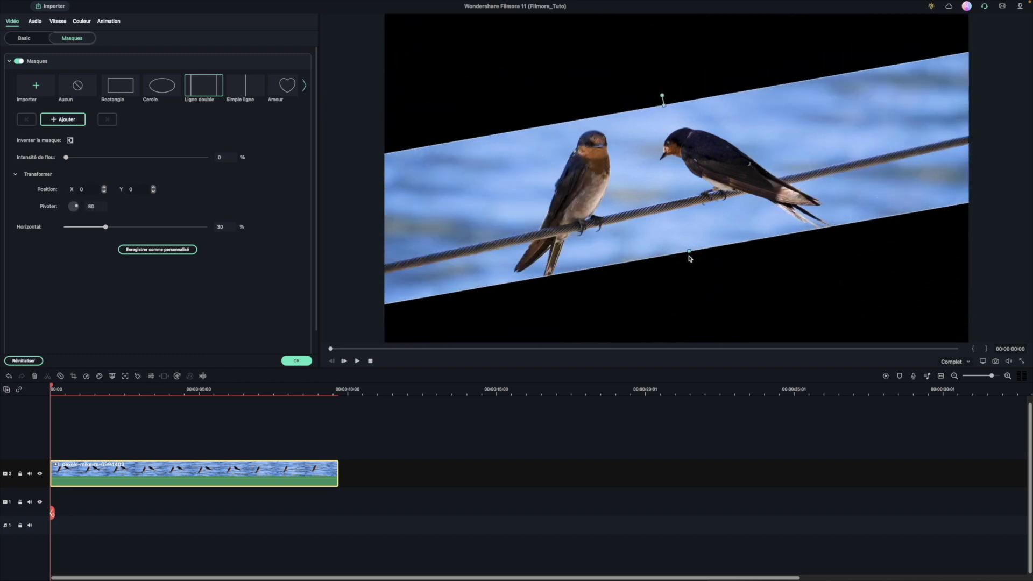
left_click_drag(689, 251, 447, 48)
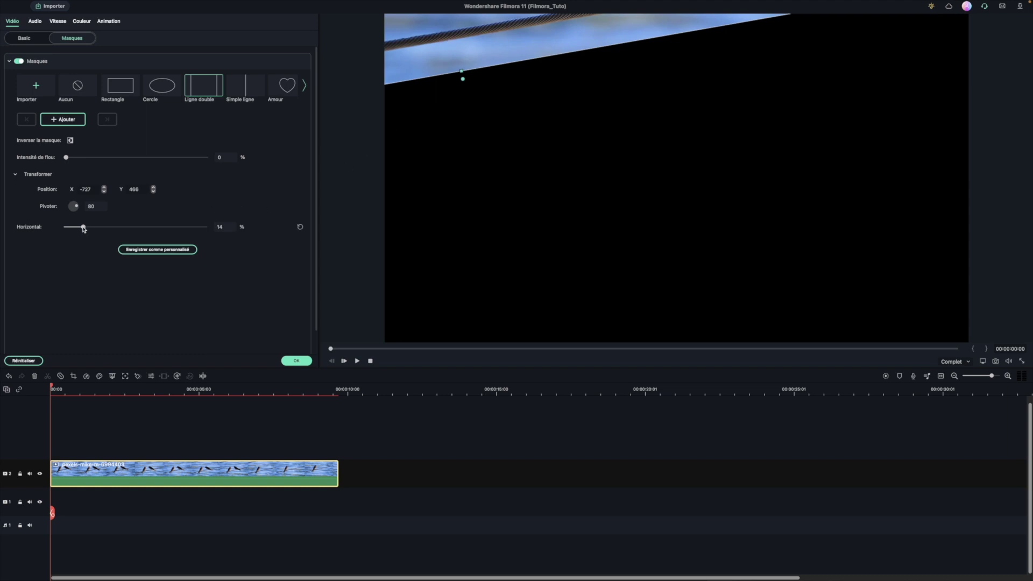
left_click_drag(83, 228, 79, 229)
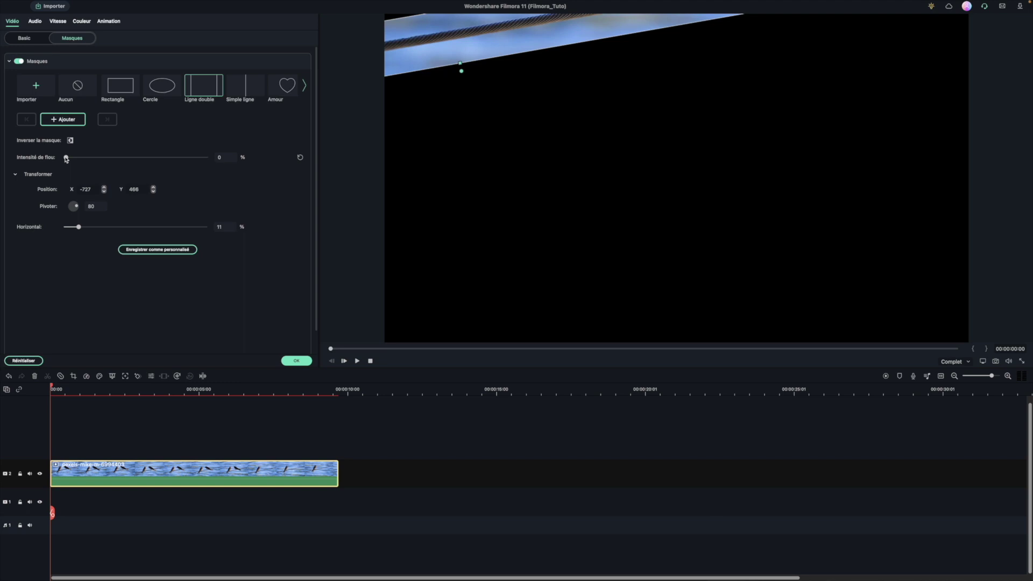
Step: Set the mask's blur intensity to 8% and add a mask keyframe at the start of the clip
left_click_drag(66, 158, 70, 158)
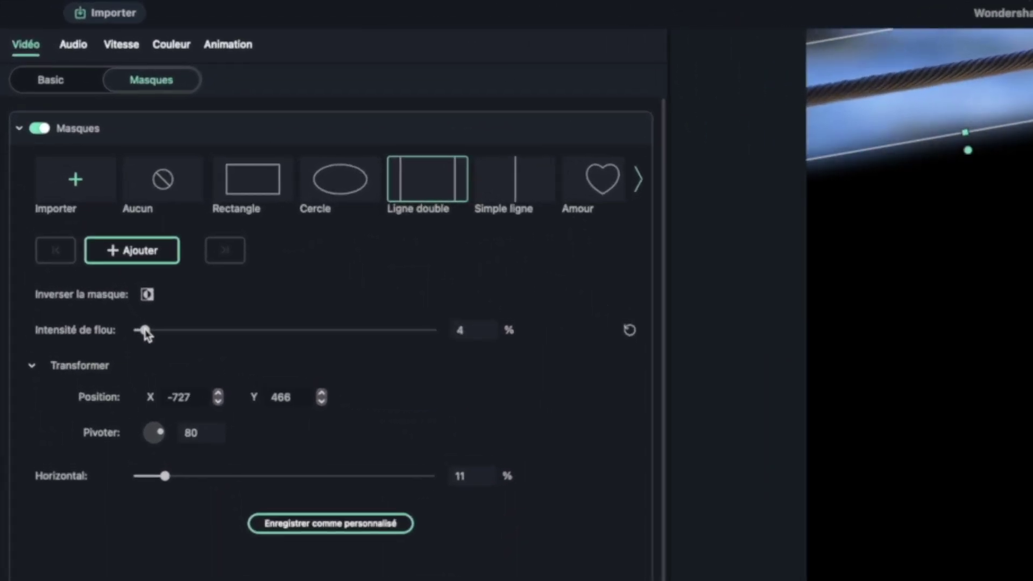
left_click_drag(146, 332, 143, 306)
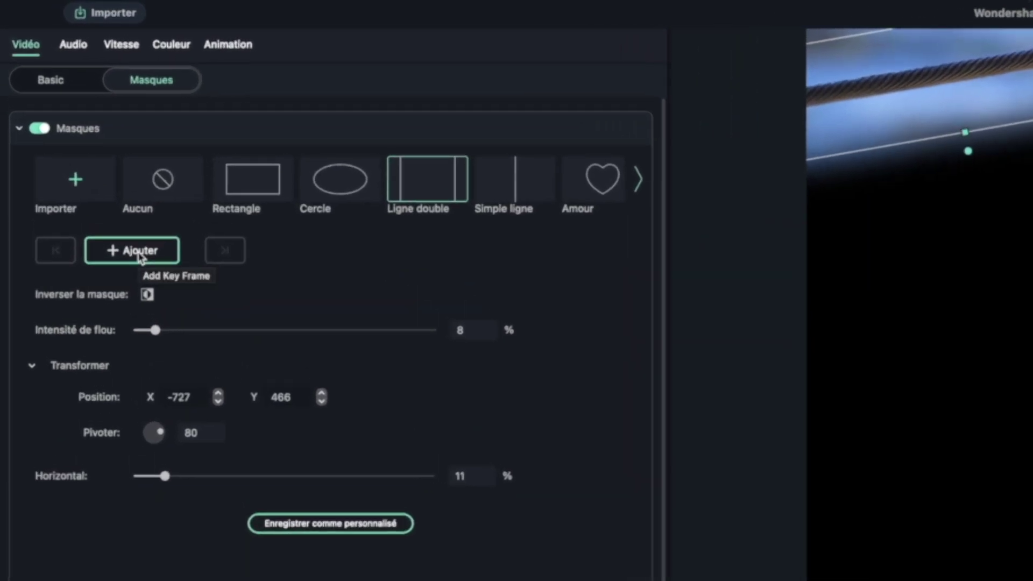
left_click(140, 256)
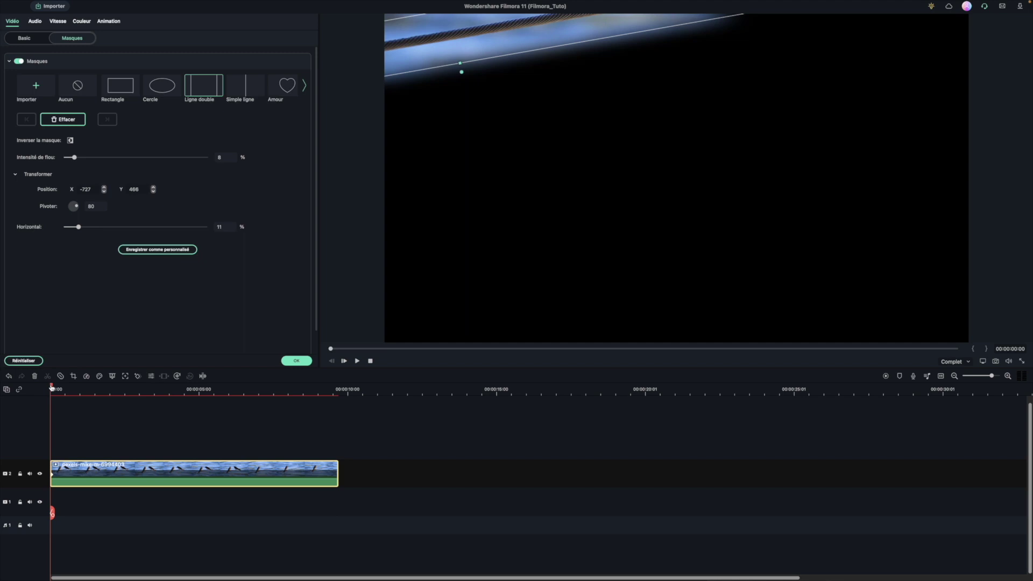
Step: Keyframe the mask to follow the cable, with Y position 442 at 00:00:01:14 and 467 at 00:00:08:04
left_click_drag(51, 386, 95, 400)
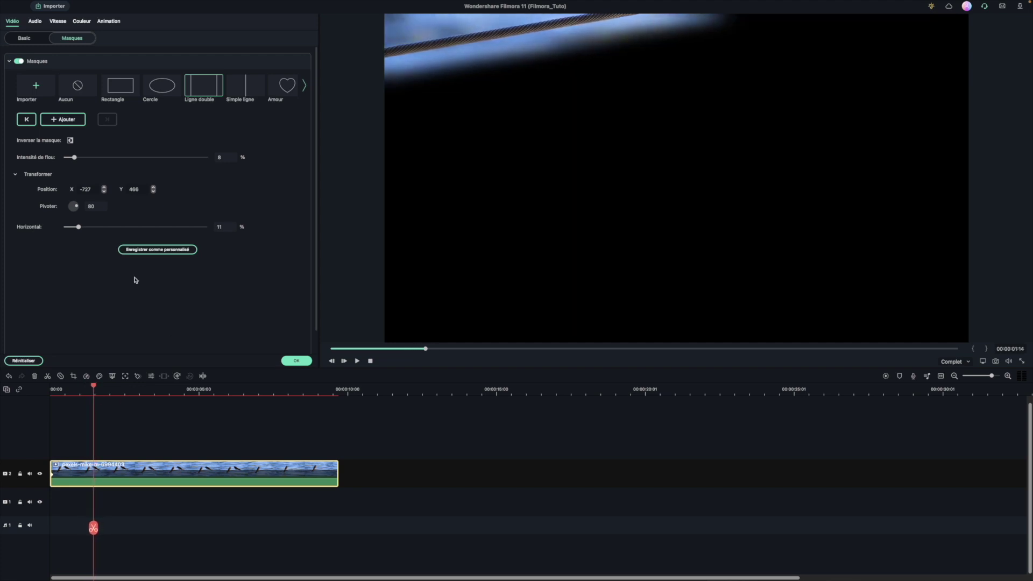
left_click_drag(153, 193, 153, 193)
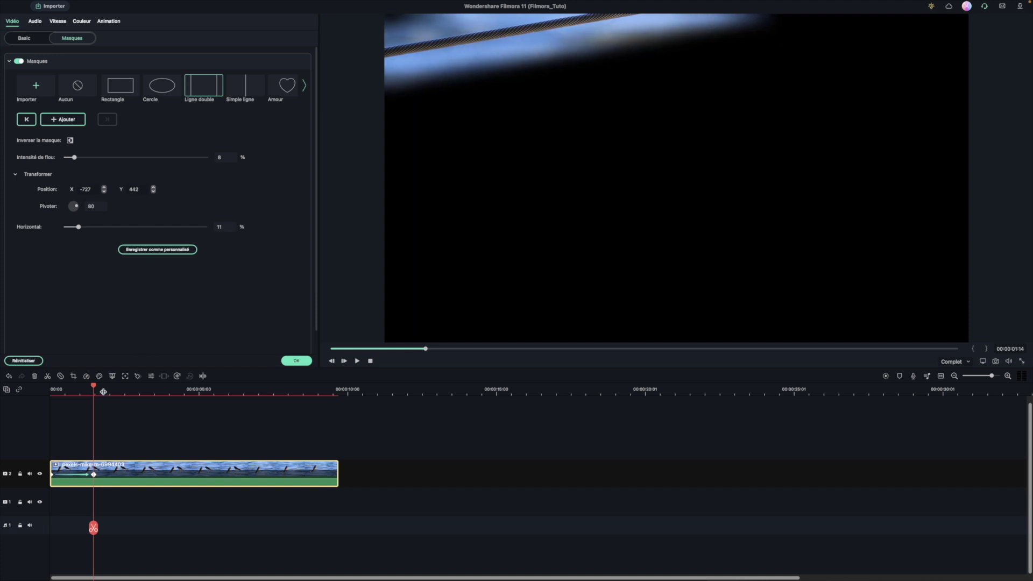
left_click_drag(93, 388, 292, 402)
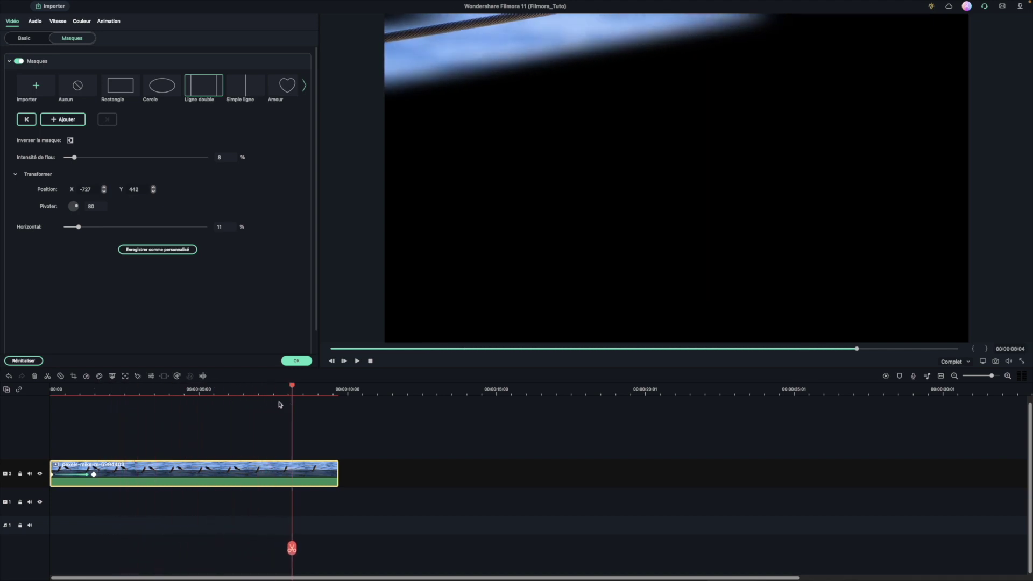
left_click(154, 187)
left_click_drag(154, 187, 153, 187)
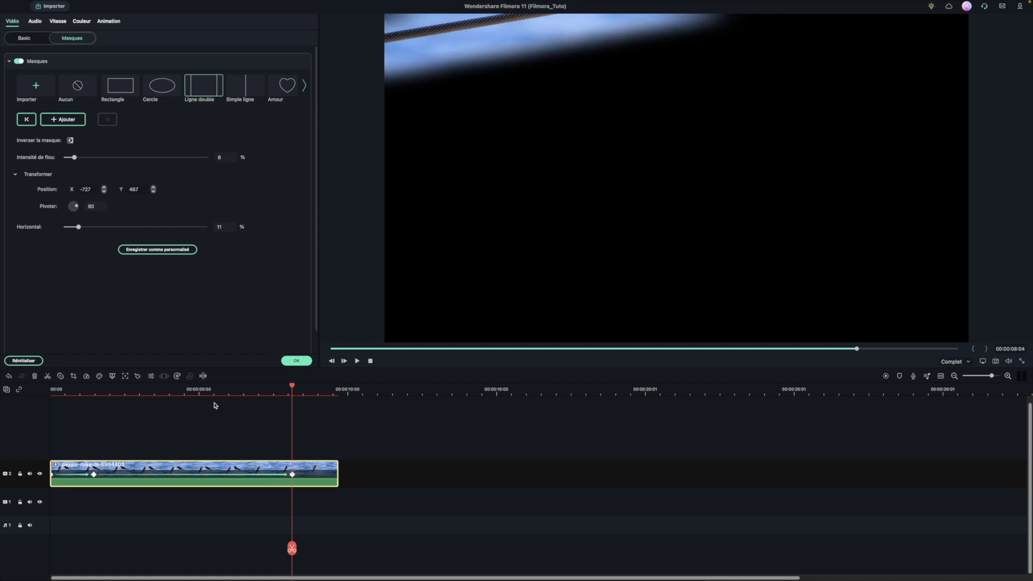
Step: Adjust the mask's Y position at 00:00:08:24 and at about 6 seconds to add two more tracking keyframes
left_click_drag(294, 388, 313, 392)
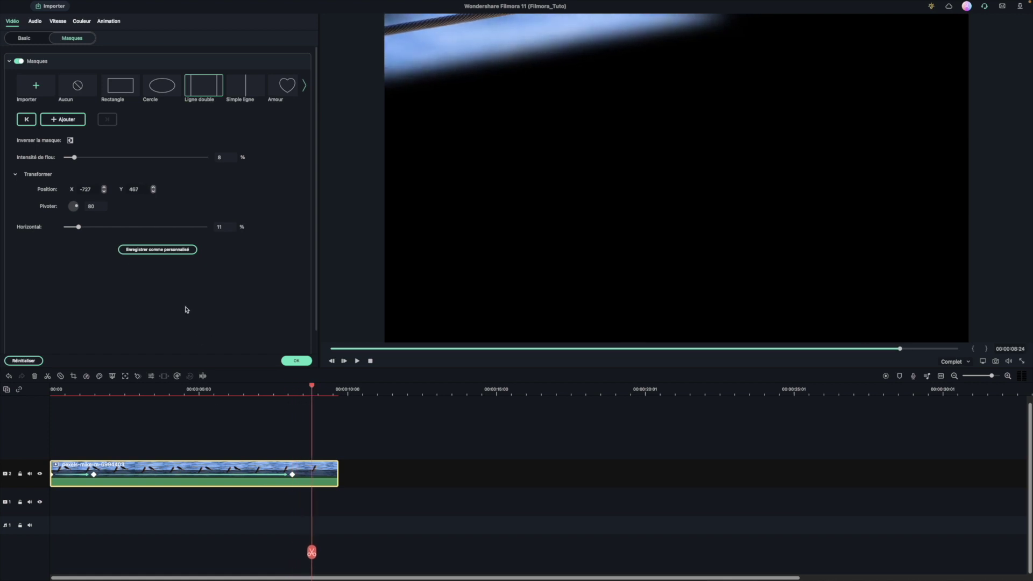
left_click_drag(154, 191, 153, 191)
left_click_drag(312, 389, 241, 394)
left_click_drag(154, 192, 154, 192)
Step: Check the mask tracking along the clip, invert the mask to cut out the upper cable, and apply the mask settings
left_click_drag(240, 388, 300, 399)
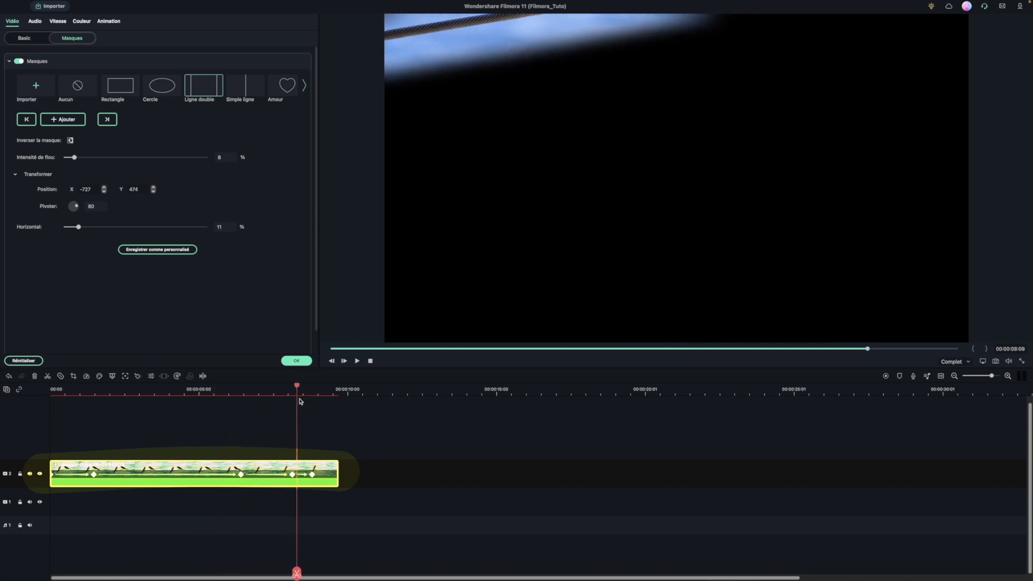
mouse_move(302, 389)
left_mouse_down()
mouse_move(340, 388)
mouse_move(84, 389)
left_mouse_up()
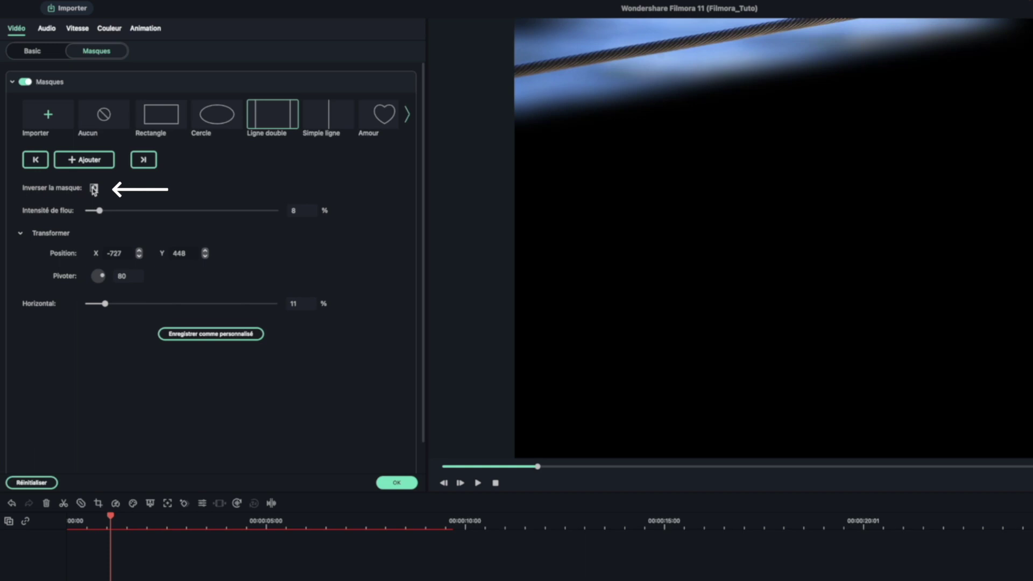
left_click(94, 189)
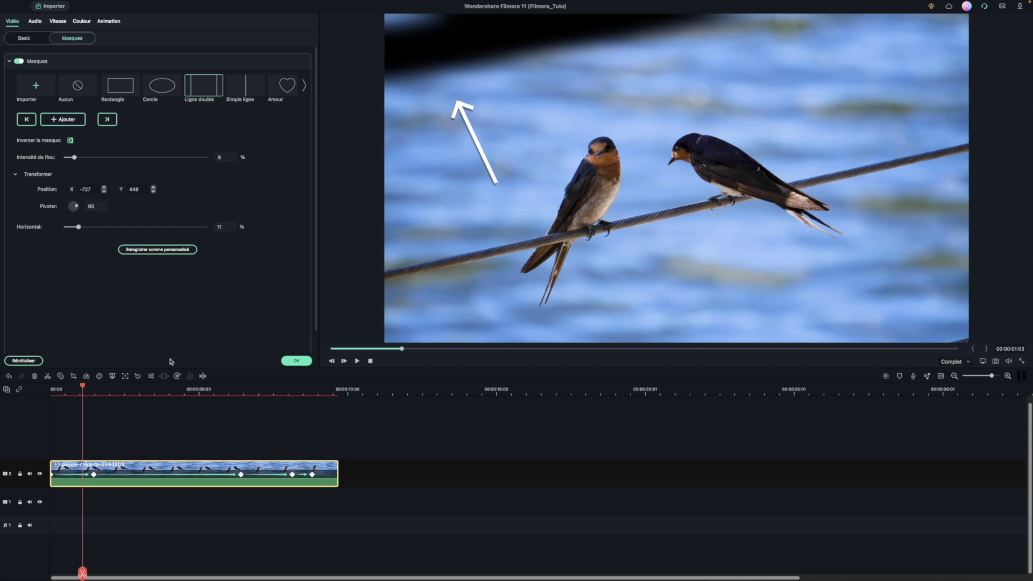
key("space")
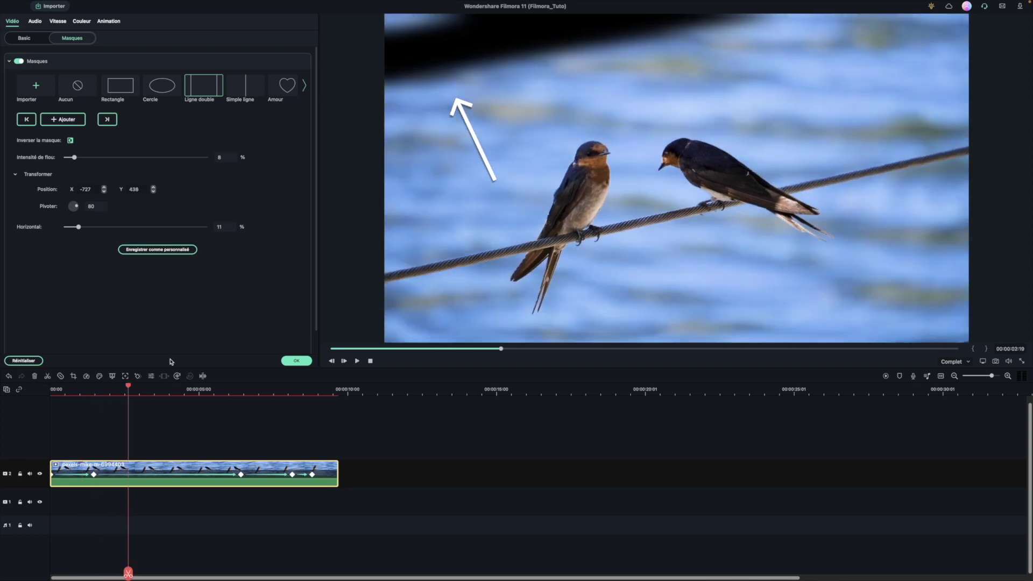
left_click(296, 360)
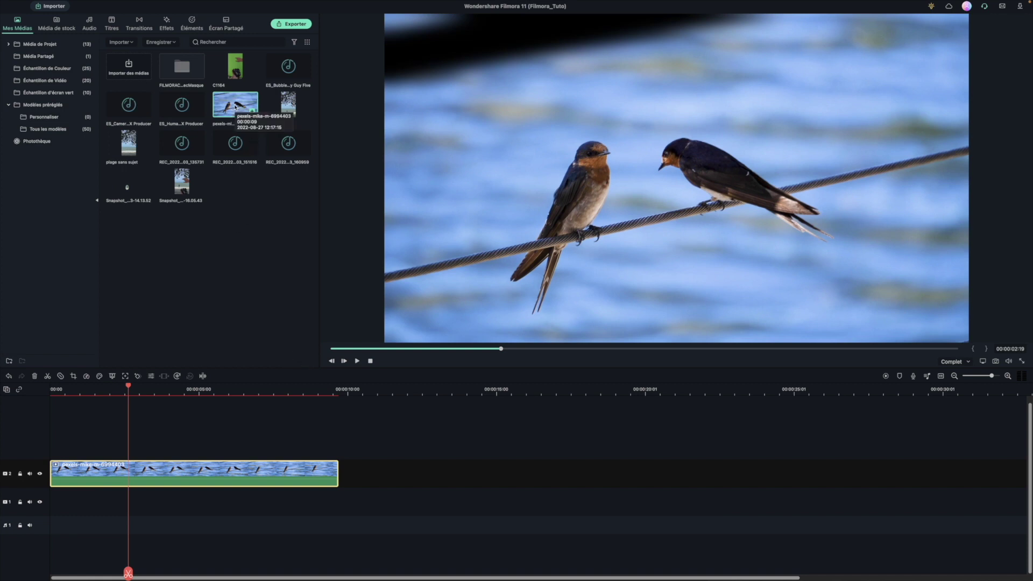
Step: Place a second copy of the bird clip on video track 1 beneath the masked one and set its Y position to 241
left_click_drag(235, 106, 53, 499)
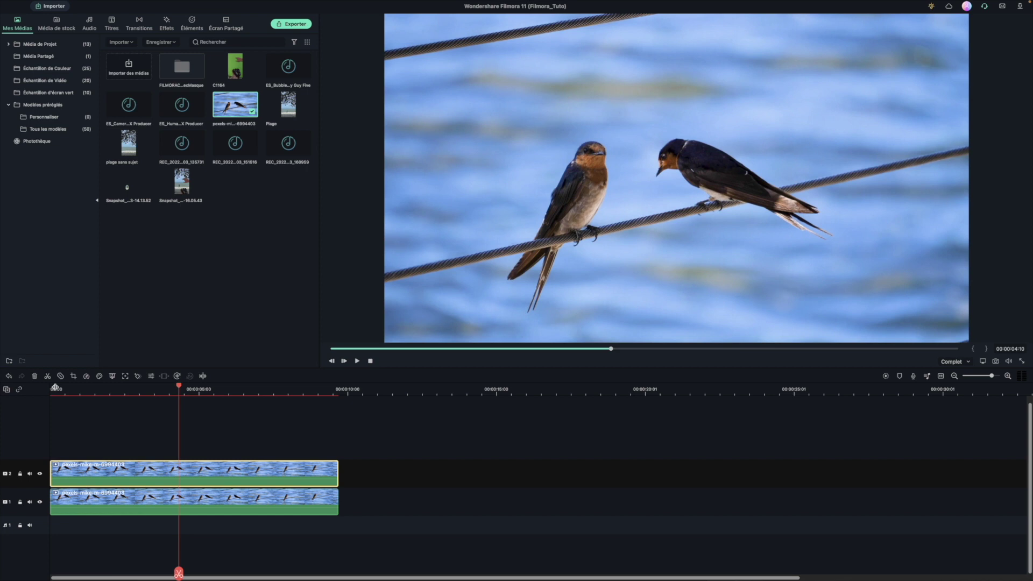
double_click(72, 499)
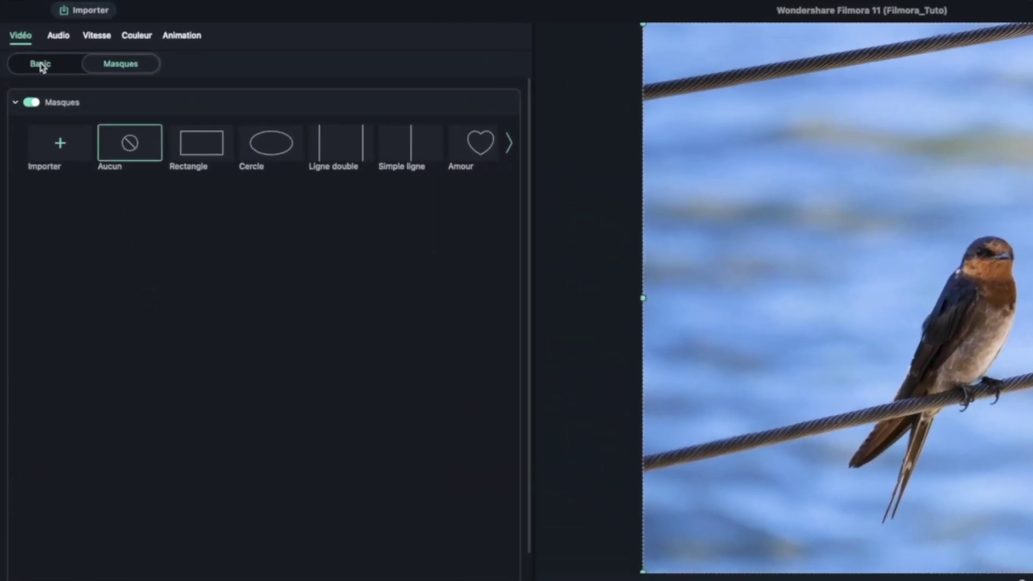
left_click(24, 38)
left_click_drag(209, 236, 355, 295)
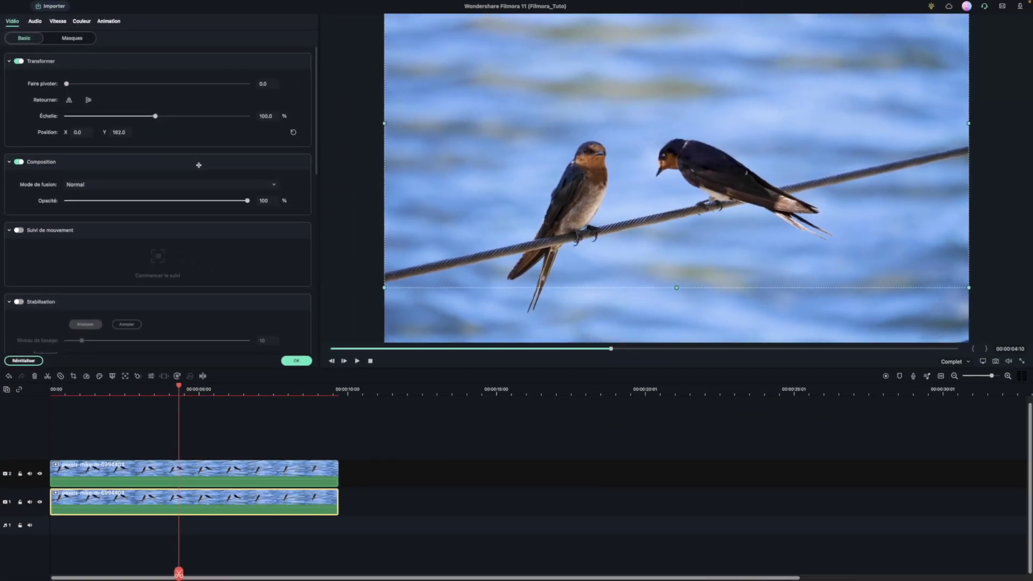
left_click_drag(198, 165, 222, 174)
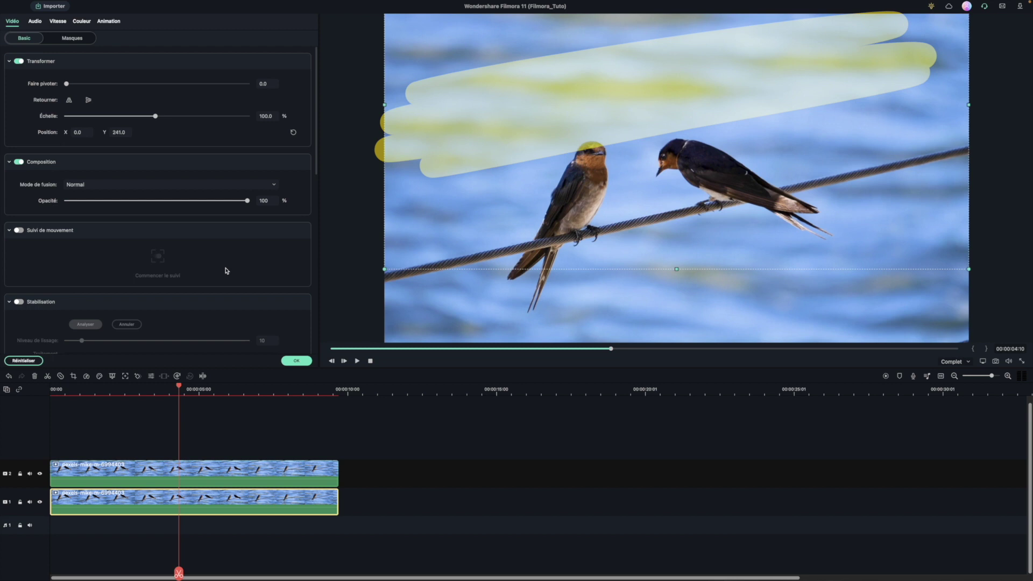
Step: Play the layered bird clips from the beginning to check that the upper cable stays hidden
left_click_drag(178, 387, 51, 388)
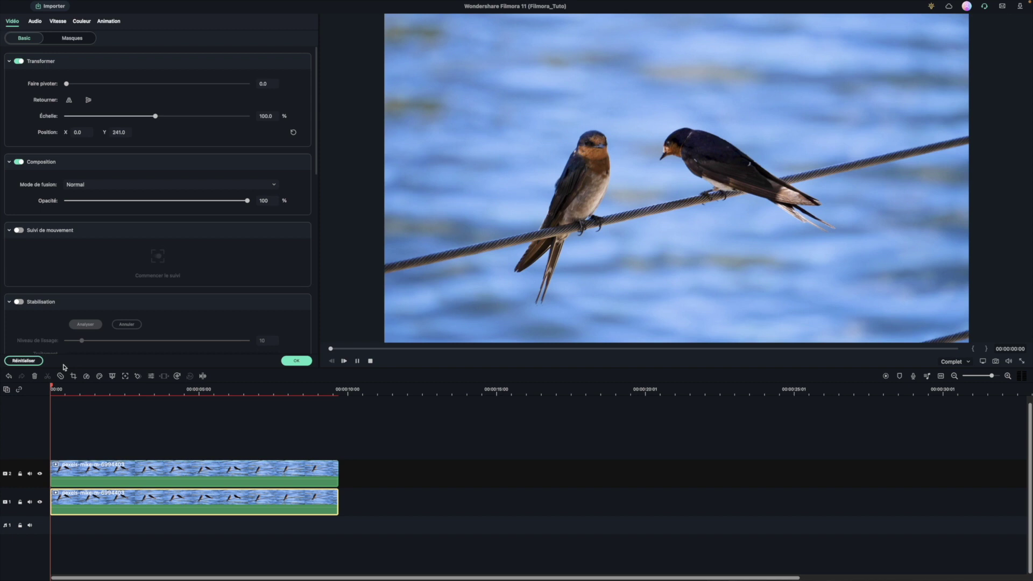
key("space")
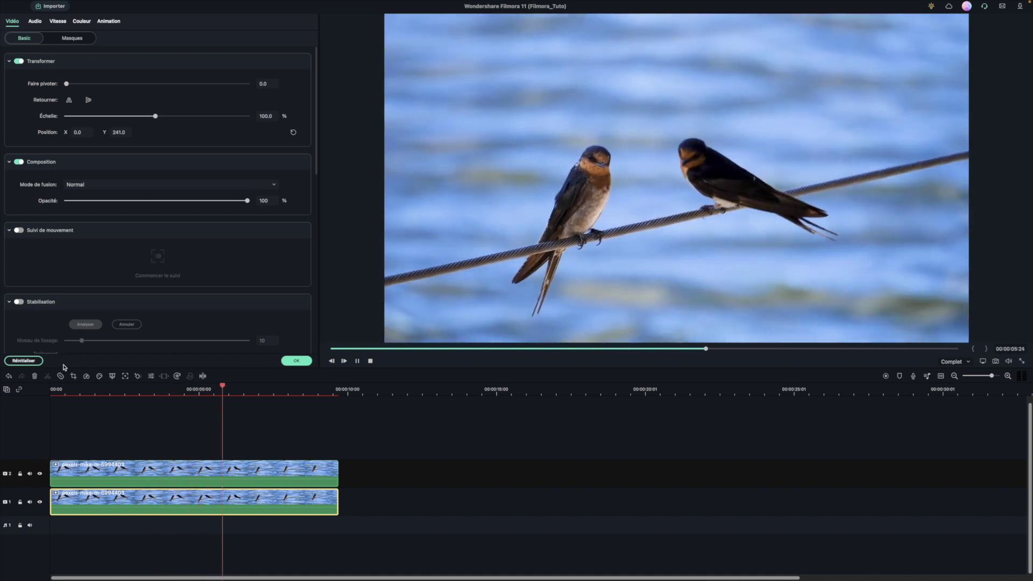
key("space")
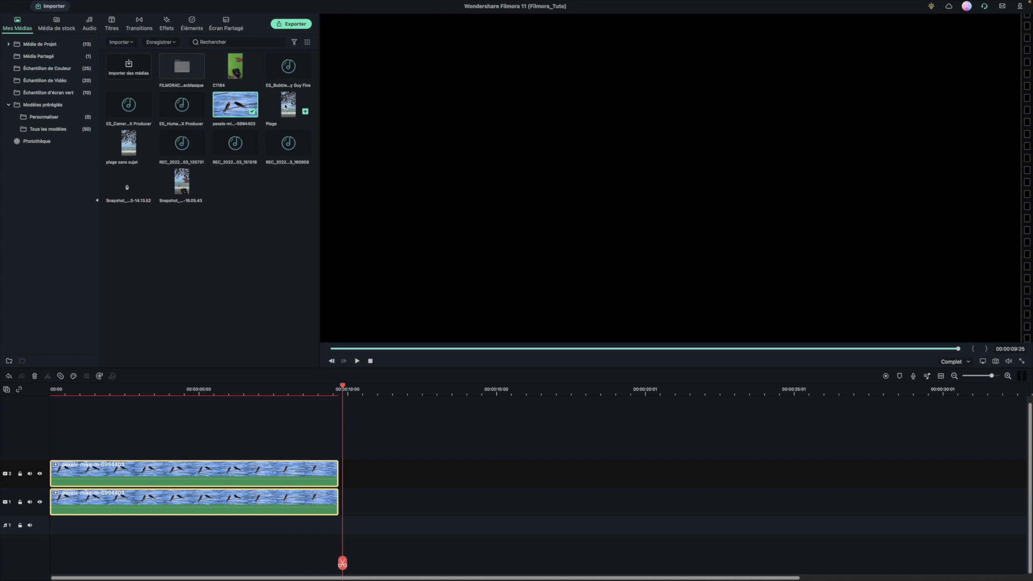
Step: Place the Plage clip after the bird clips on video track 2 and apply the Cercle mask to it
left_click_drag(354, 367, 345, 468)
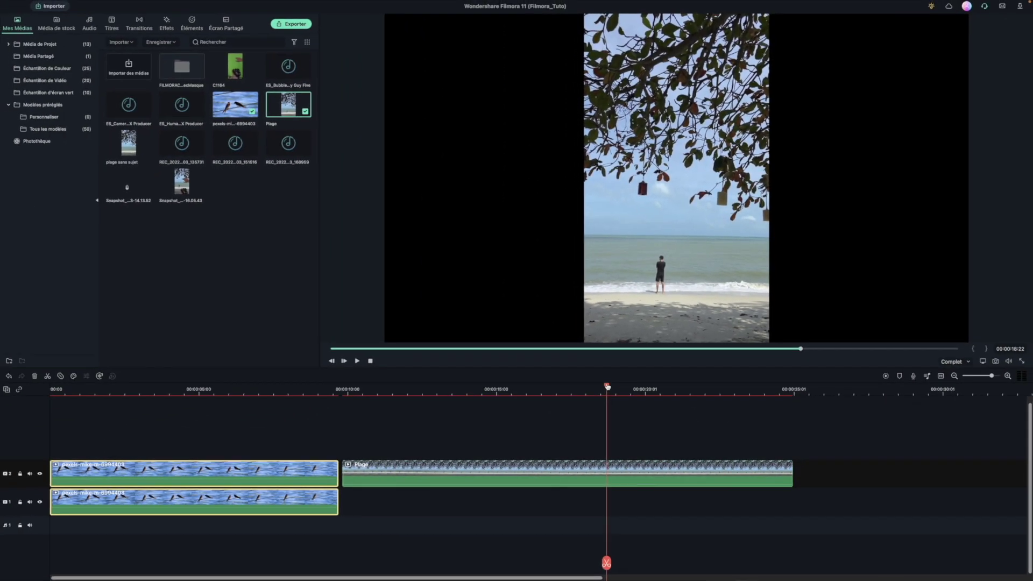
left_click_drag(606, 386, 347, 390)
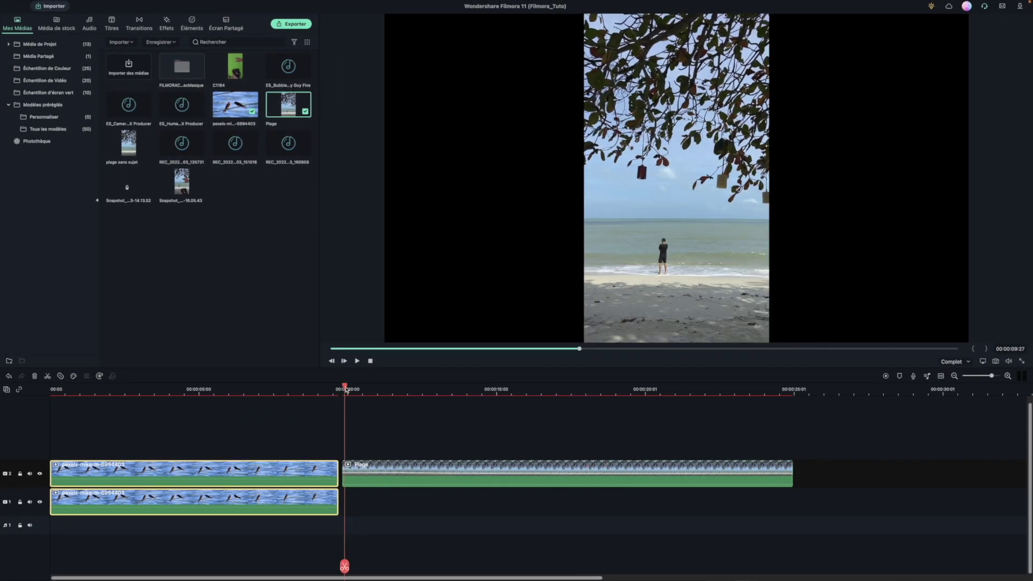
double_click(408, 466)
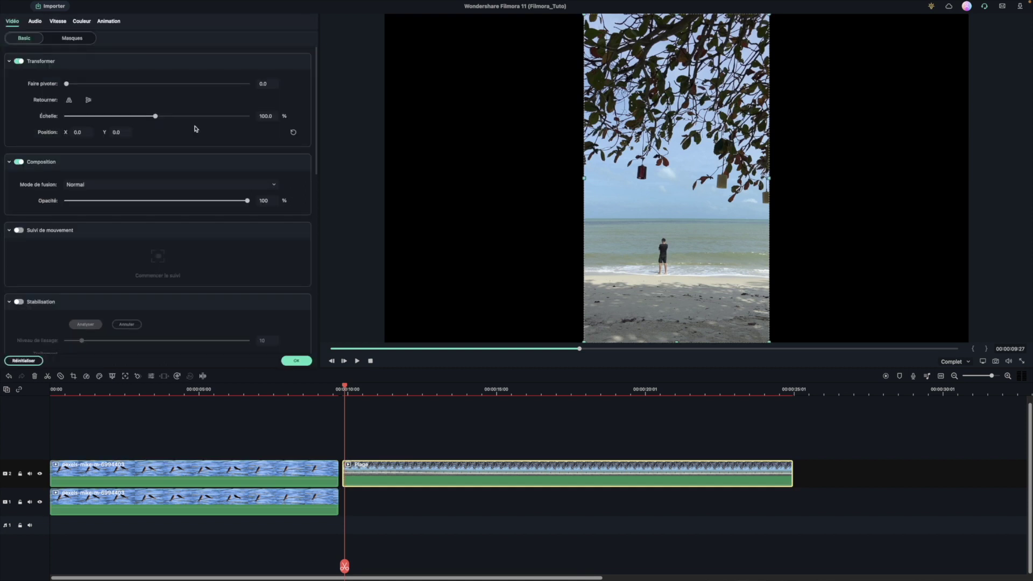
left_click(69, 38)
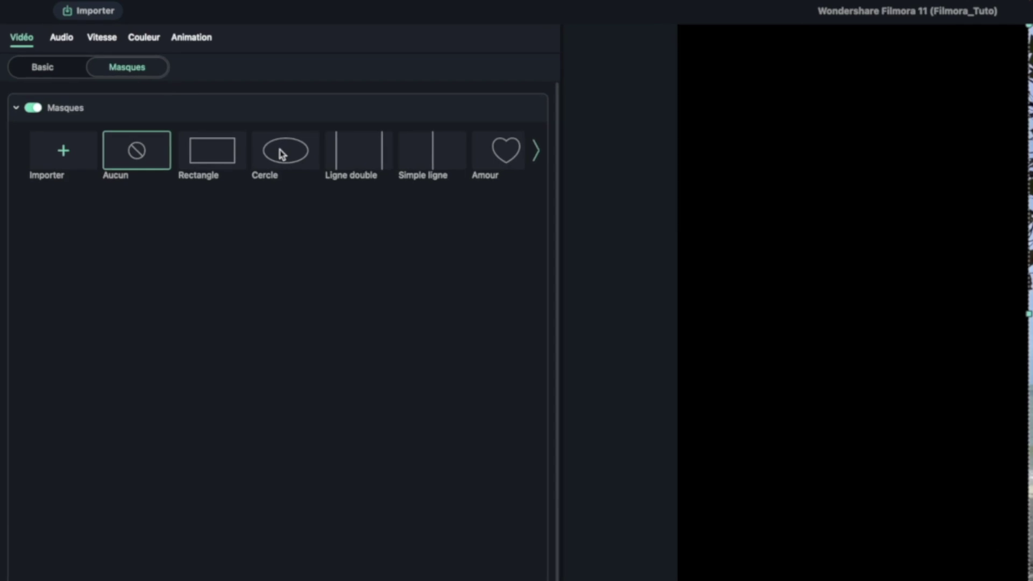
left_click(282, 154)
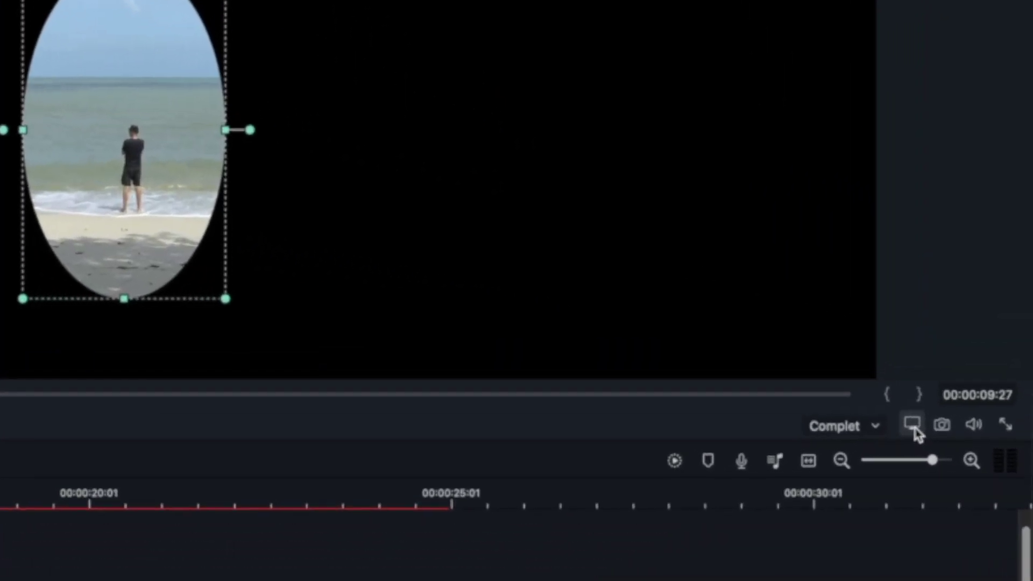
Step: Raise the preview zoom level to 150% to see the masked person on the beach closely
left_click(983, 362)
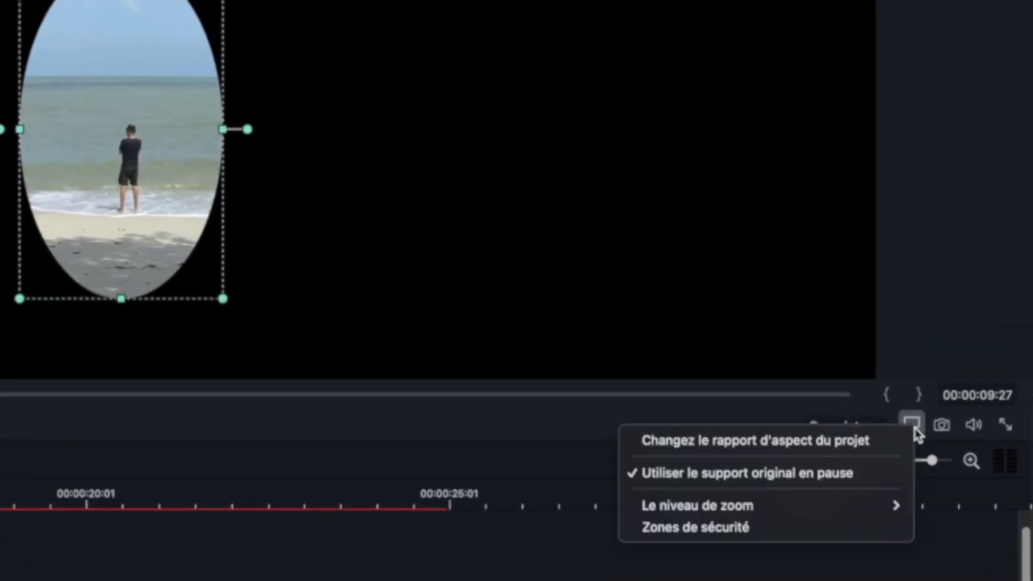
mouse_move(790, 511)
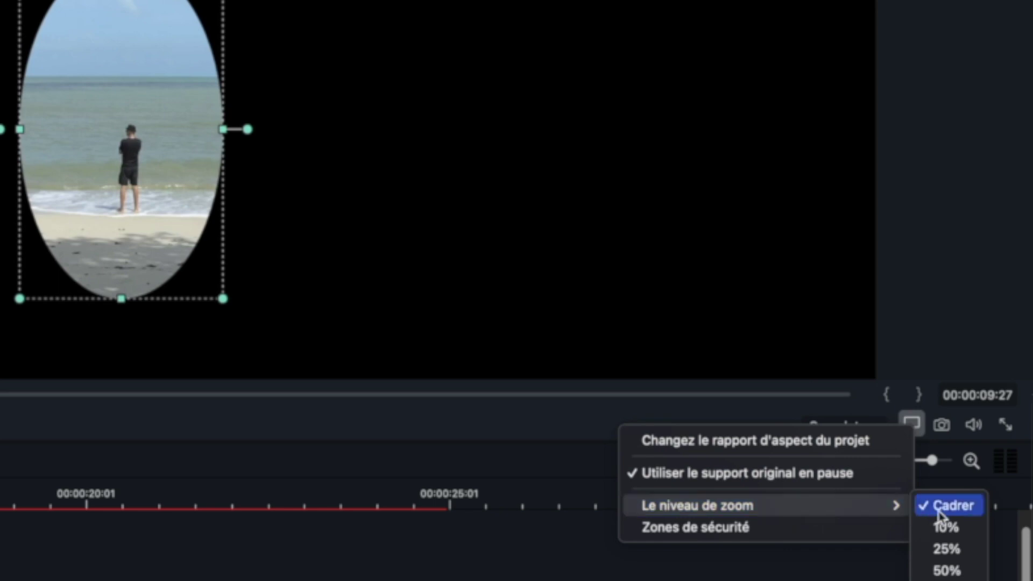
left_click(947, 569)
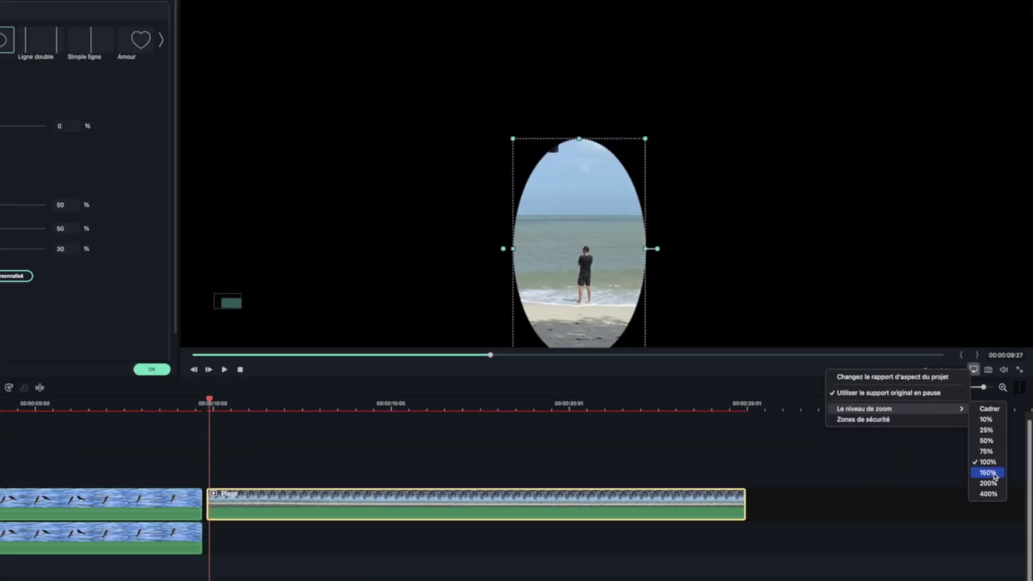
left_click(957, 577)
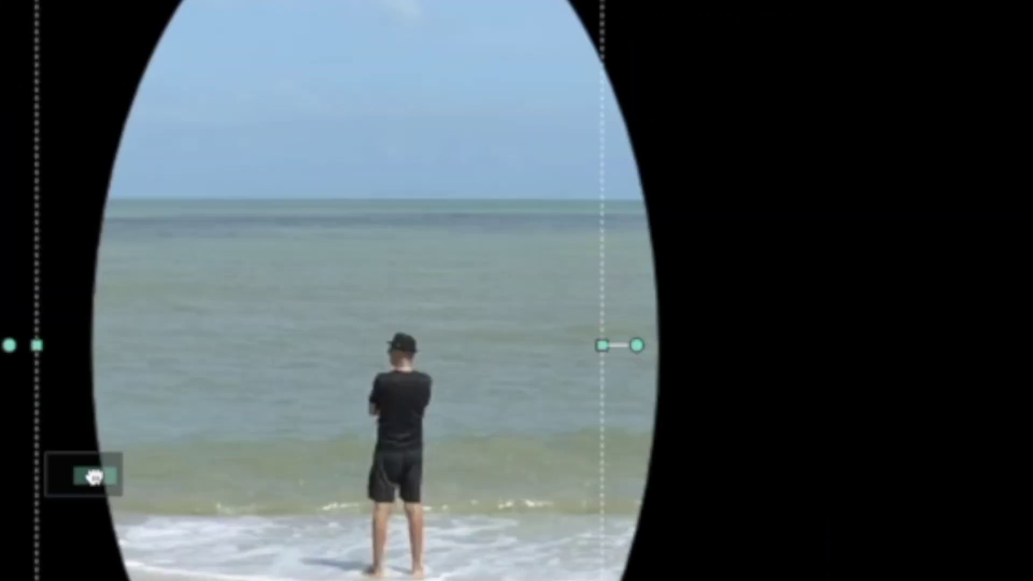
Step: Fit the Cercle mask around the person on the beach, with 48% horizontal and 37% vertical size, and set its blur intensity to 6%
left_click_drag(94, 476, 90, 480)
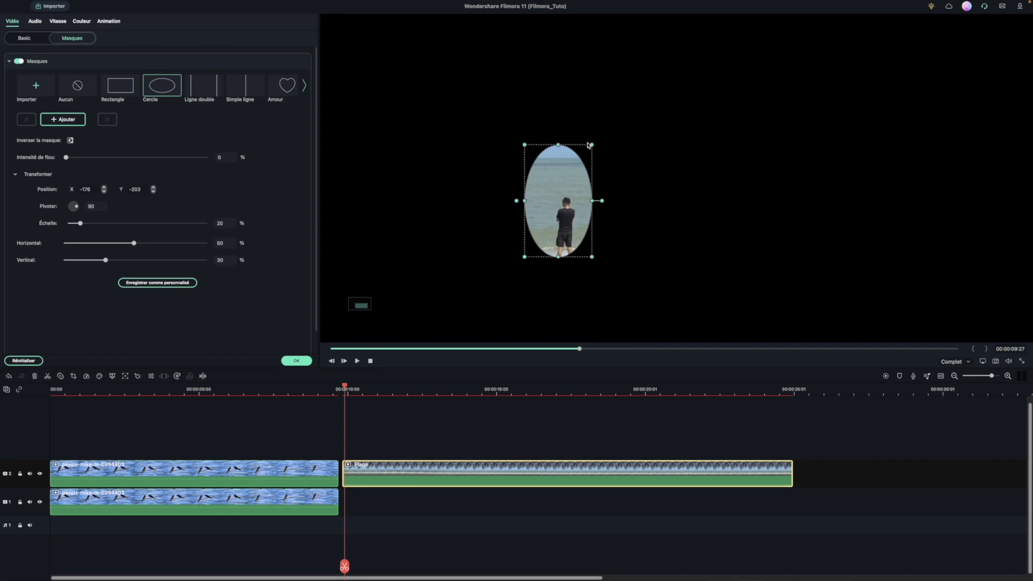
left_click_drag(560, 184, 552, 221)
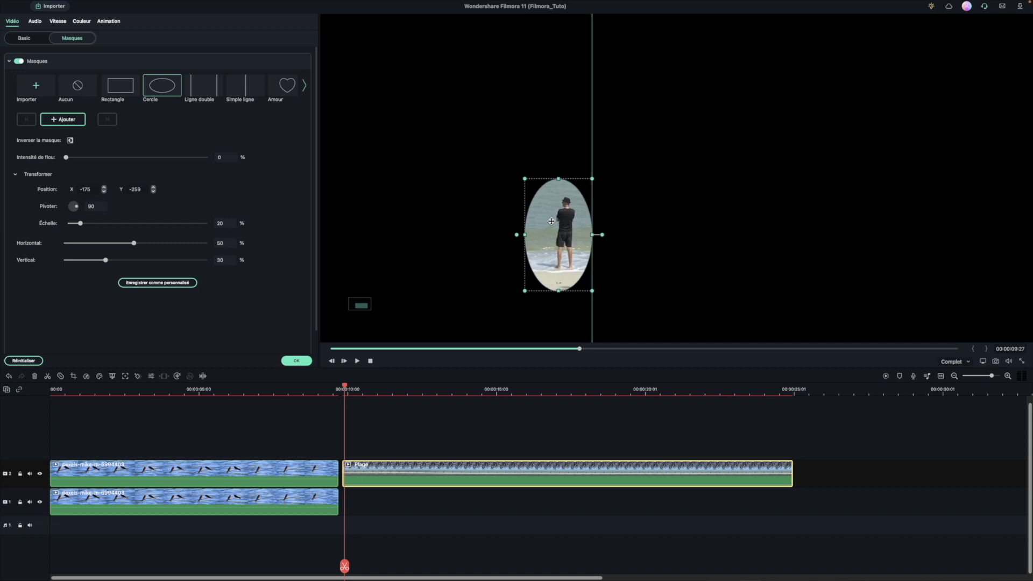
mouse_move(592, 235)
left_mouse_down()
mouse_move(602, 235)
mouse_move(573, 235)
mouse_move(605, 235)
left_mouse_up()
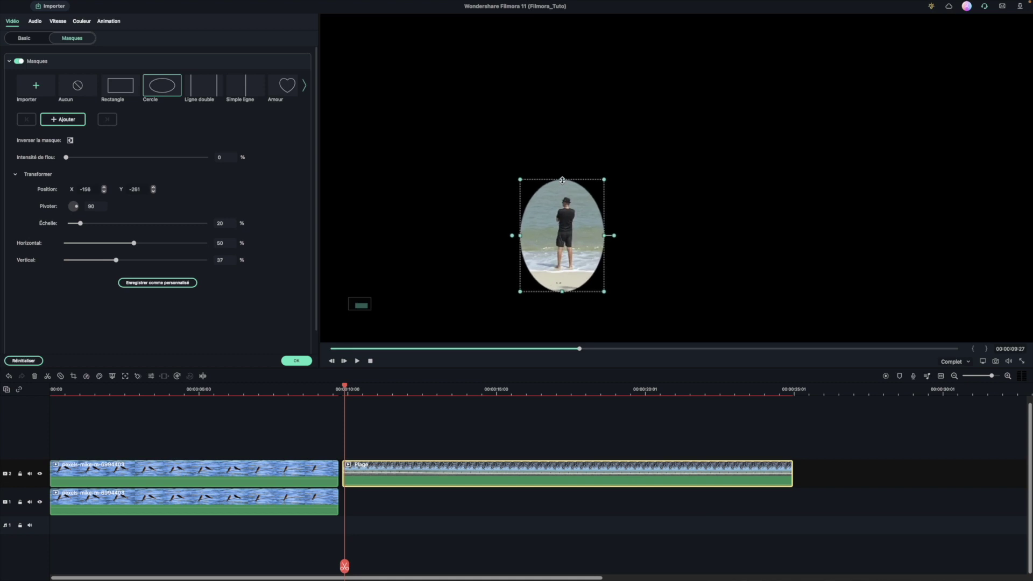
left_click_drag(562, 179, 562, 182)
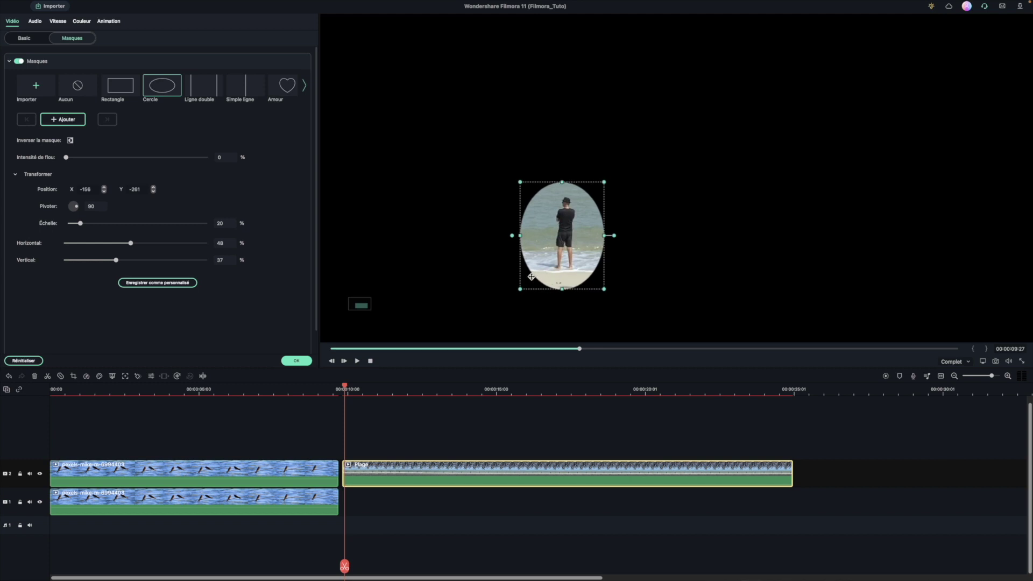
left_click_drag(104, 253, 111, 254)
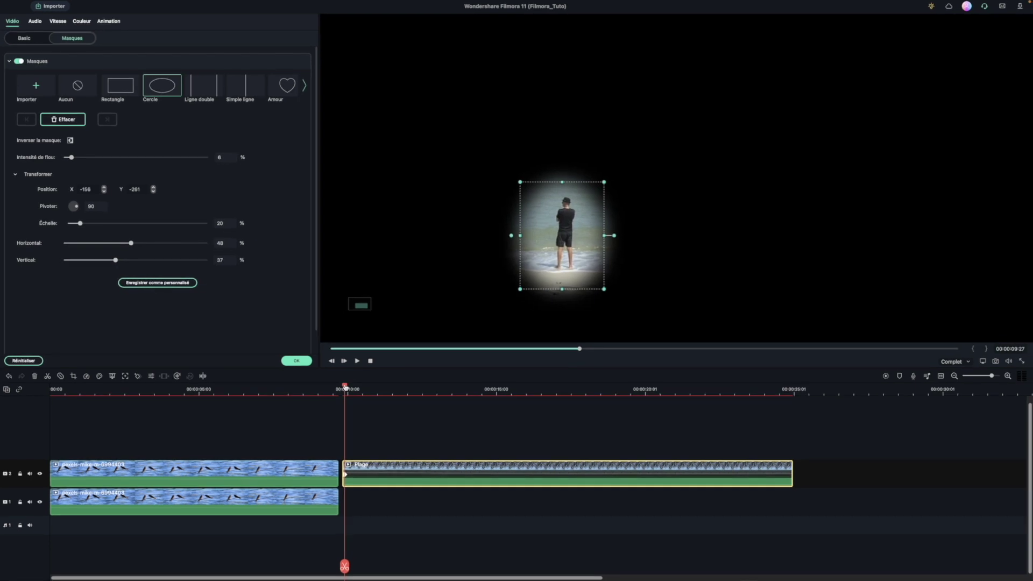
Step: Keyframe the mask's position along the whole Plage clip so it follows the person, and invert the mask
left_click_drag(345, 386, 753, 387)
left_click(487, 387)
key("Down")
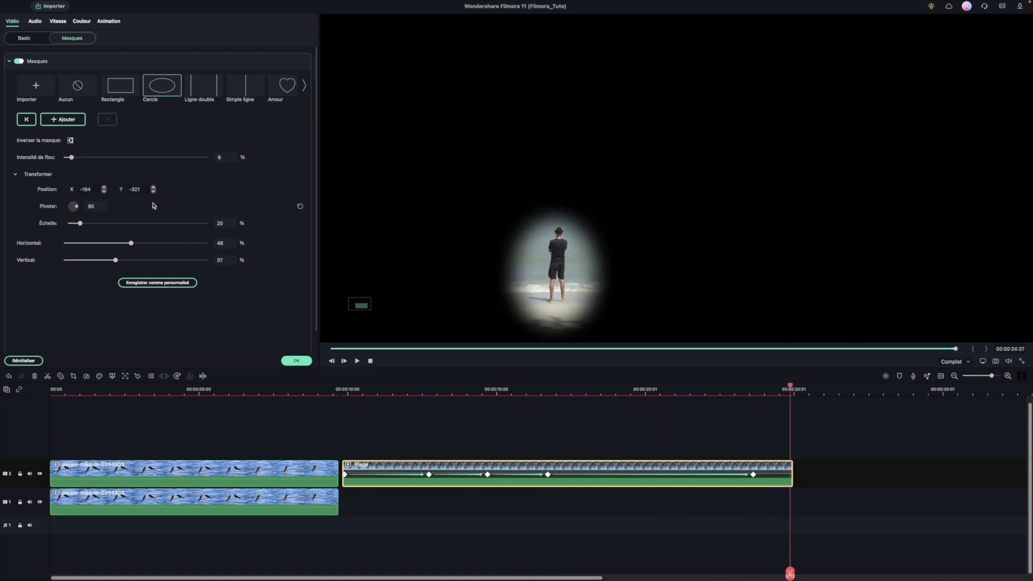
key("Up")
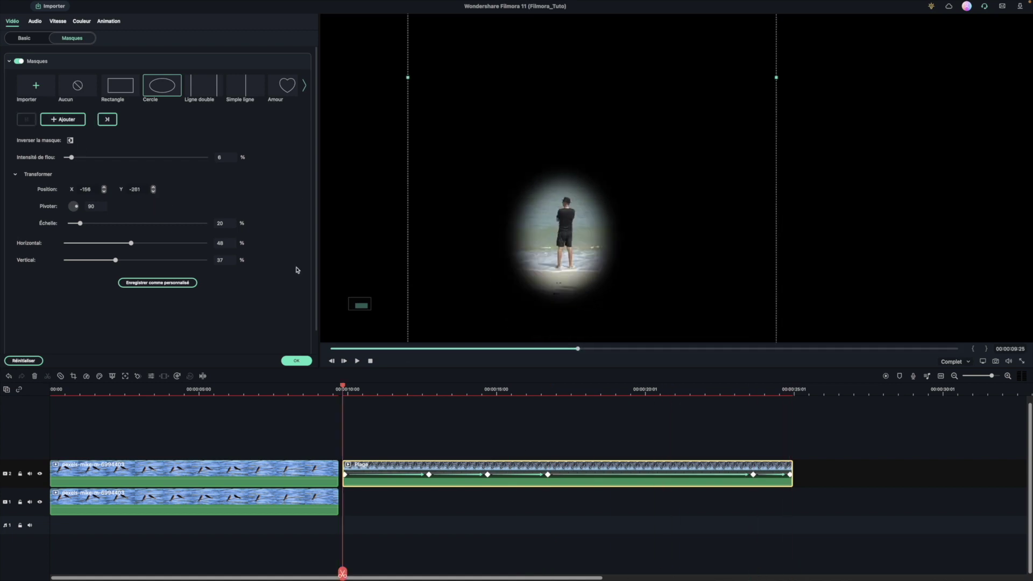
left_click(70, 141)
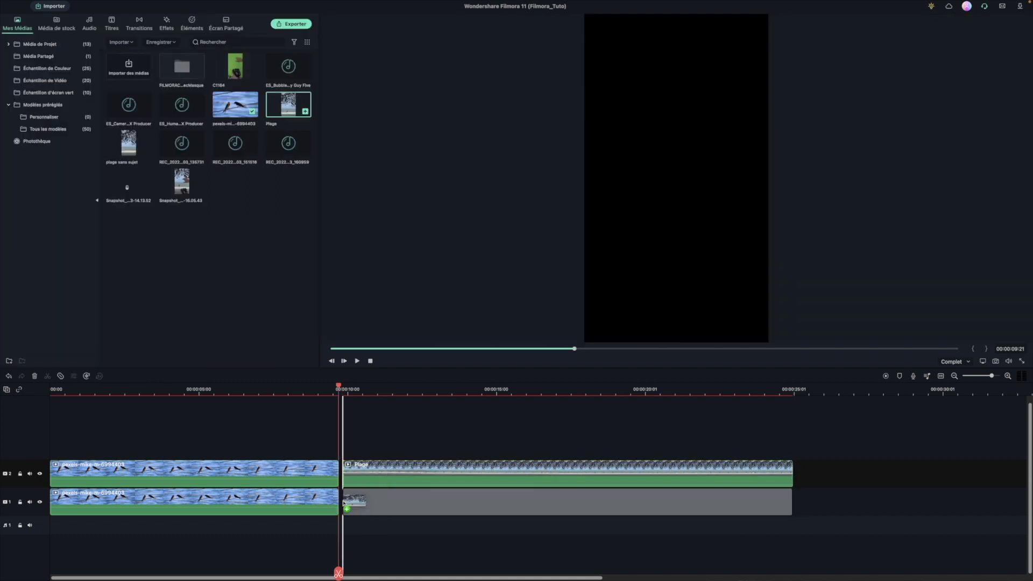
Step: Place a second Plage clip on video track 1 beneath the masked one and shift its X position so empty sea covers the person
left_click(429, 399)
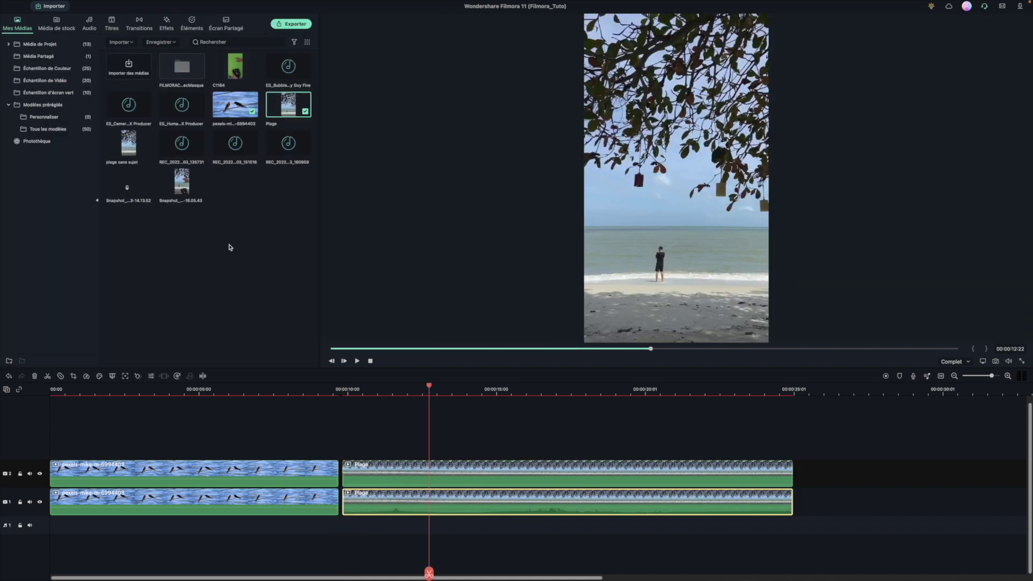
double_click(438, 501)
left_click_drag(84, 131, 32, 132)
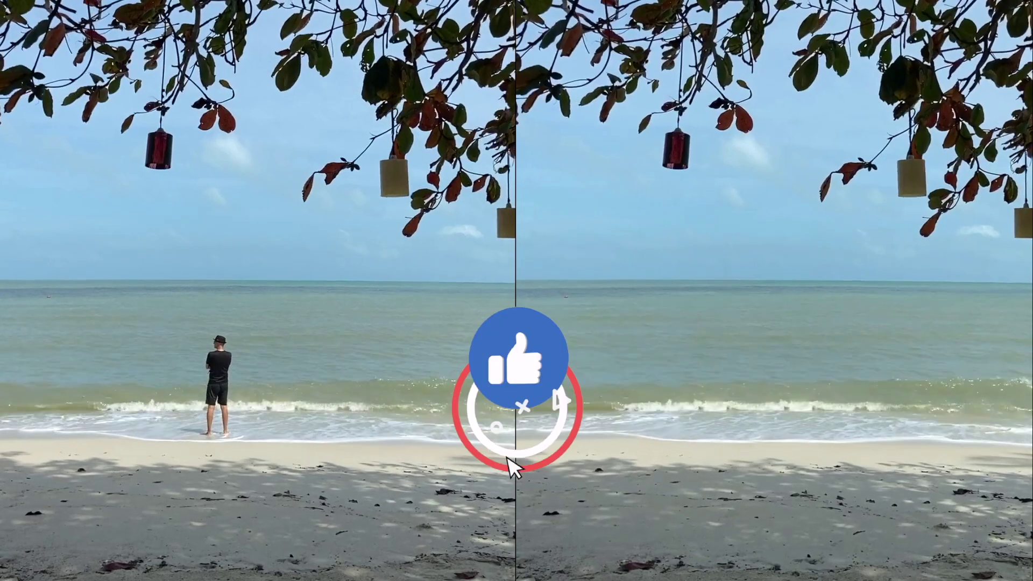